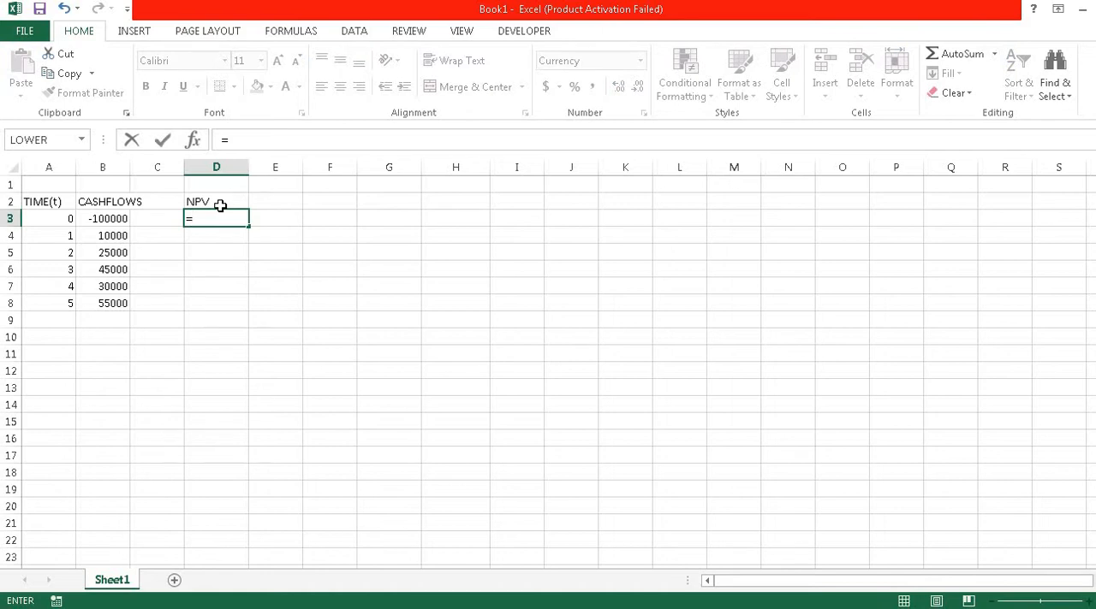
# Step: Complete the formula in D3 as NPV at a 10% rate over the cash flows B3:B8
pyautogui.write('N(')
pyautogui.press('BackSpace')
pyautogui.write('P')
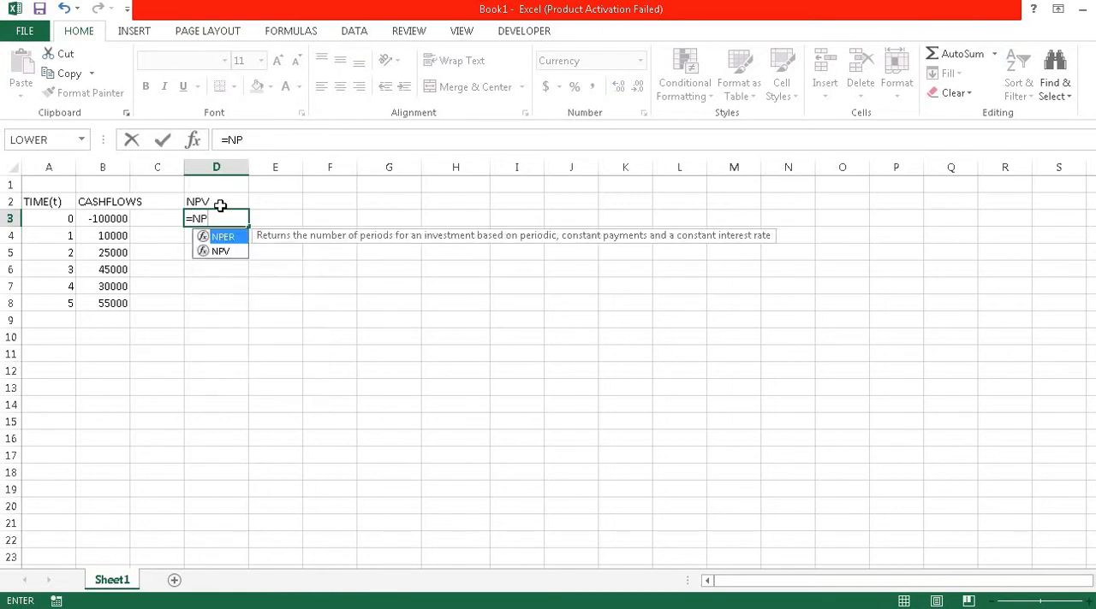
pyautogui.press('Down')
pyautogui.press('Tab')
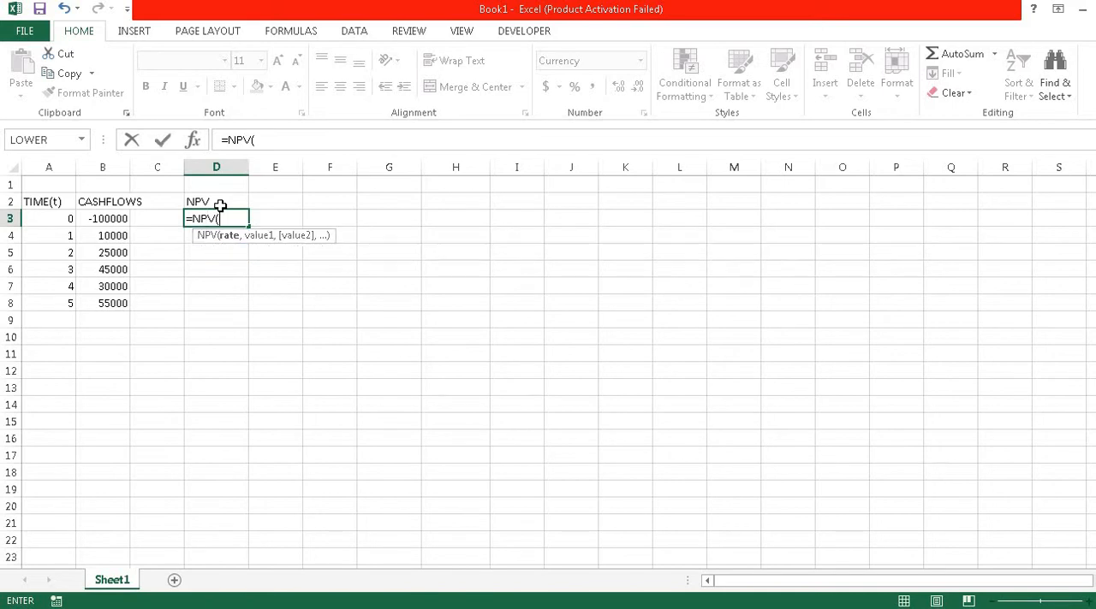
pyautogui.write('10%,')
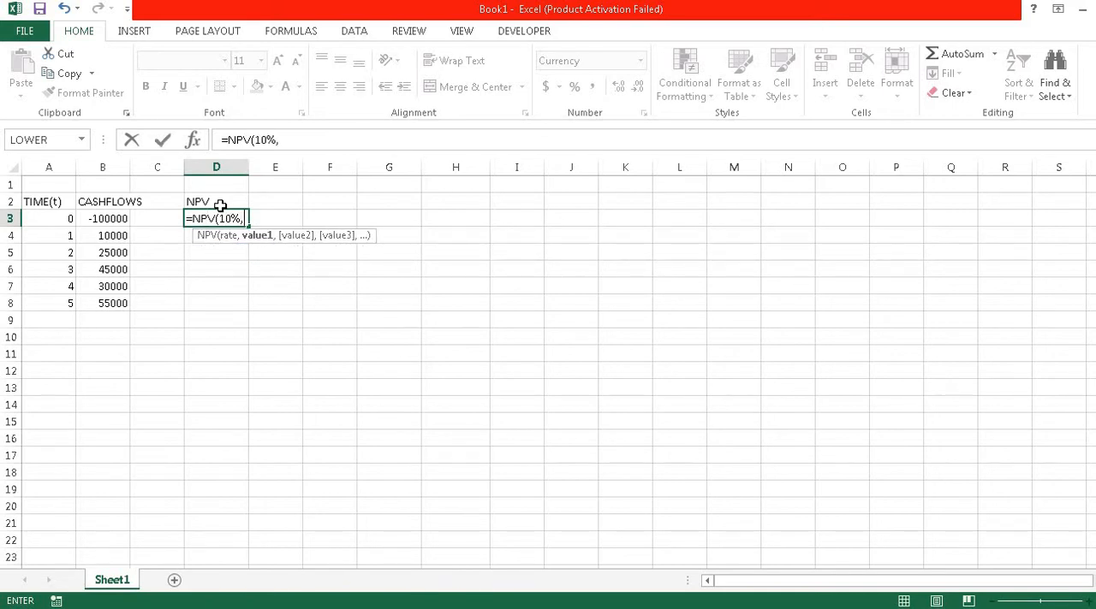
pyautogui.click(104, 220)
pyautogui.hotkey('shift', 'Down')
pyautogui.hotkey('shift', 'Down')
pyautogui.hotkey('shift', 'Down')
pyautogui.hotkey('shift', 'Down')
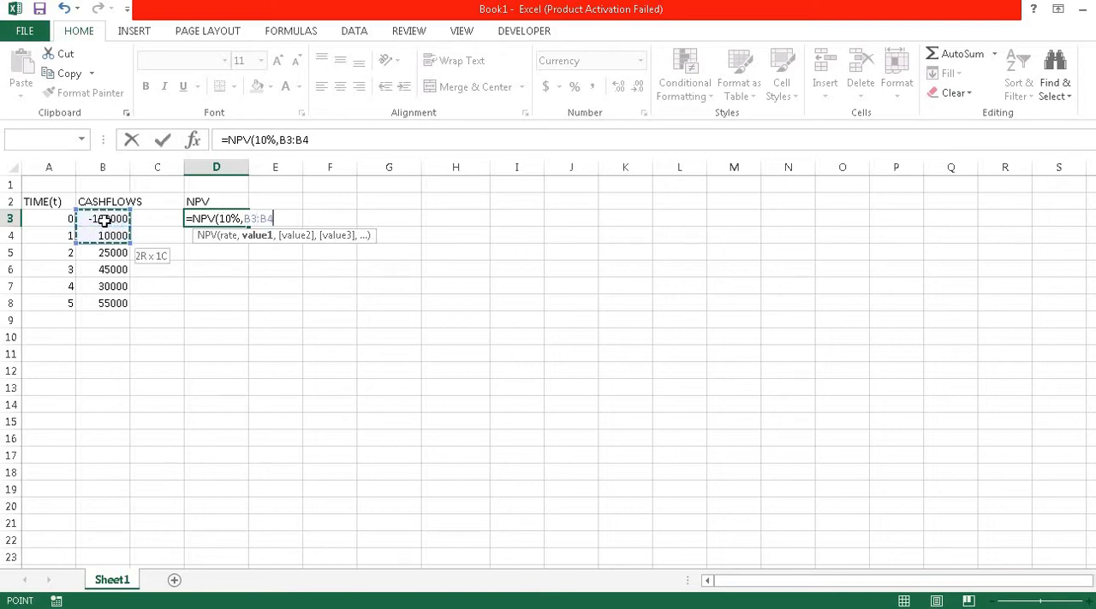
pyautogui.hotkey('shift', 'Down')
pyautogui.press('Return')
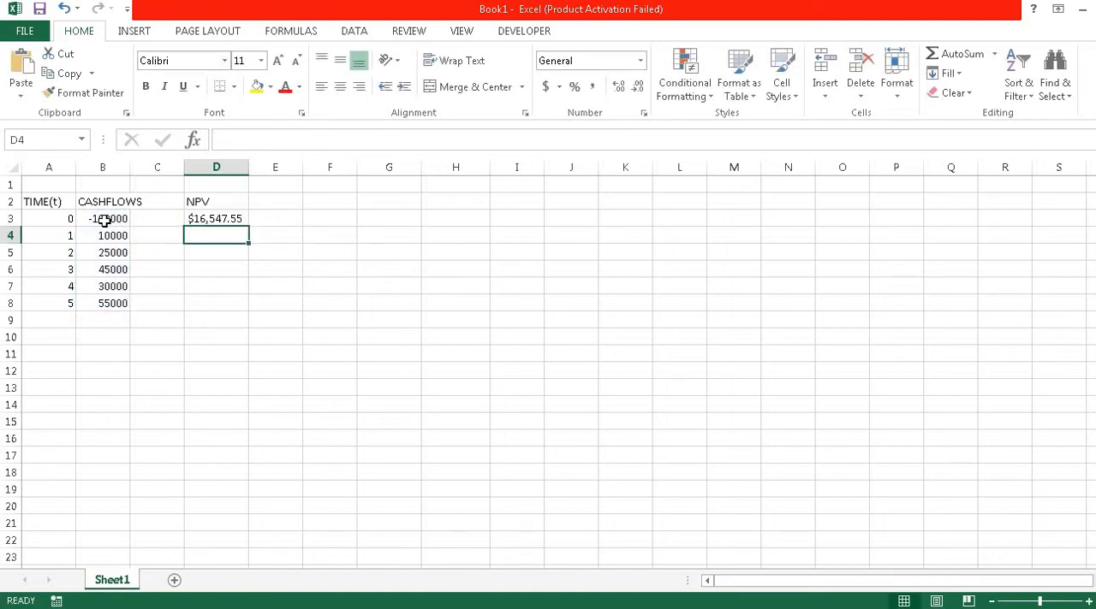
# Step: Add the header IRR in E2, beside the NPV header
pyautogui.click(267, 203)
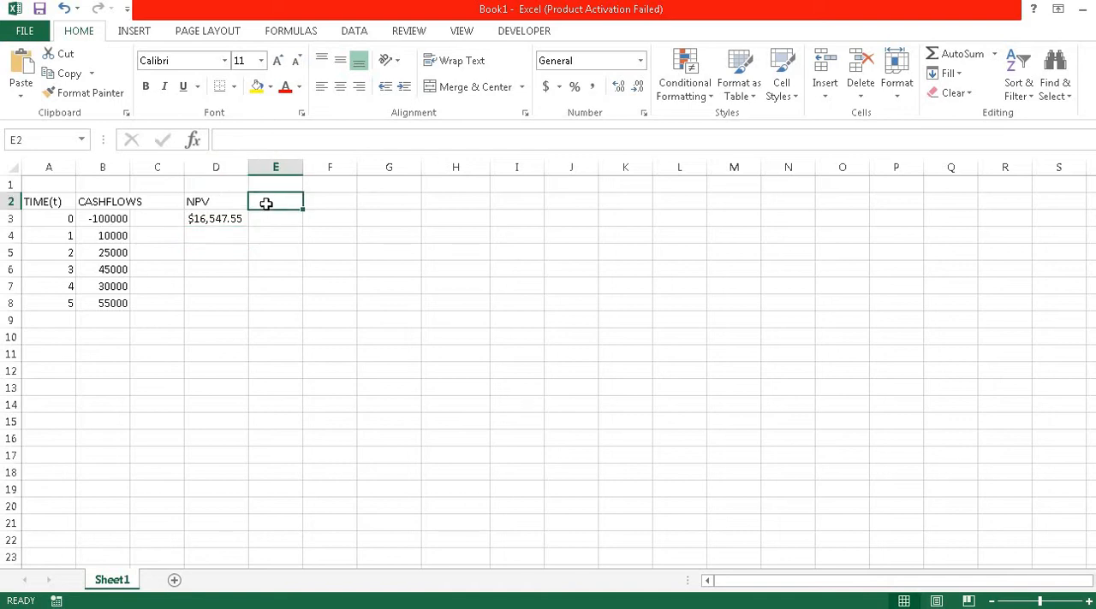
pyautogui.write('I')
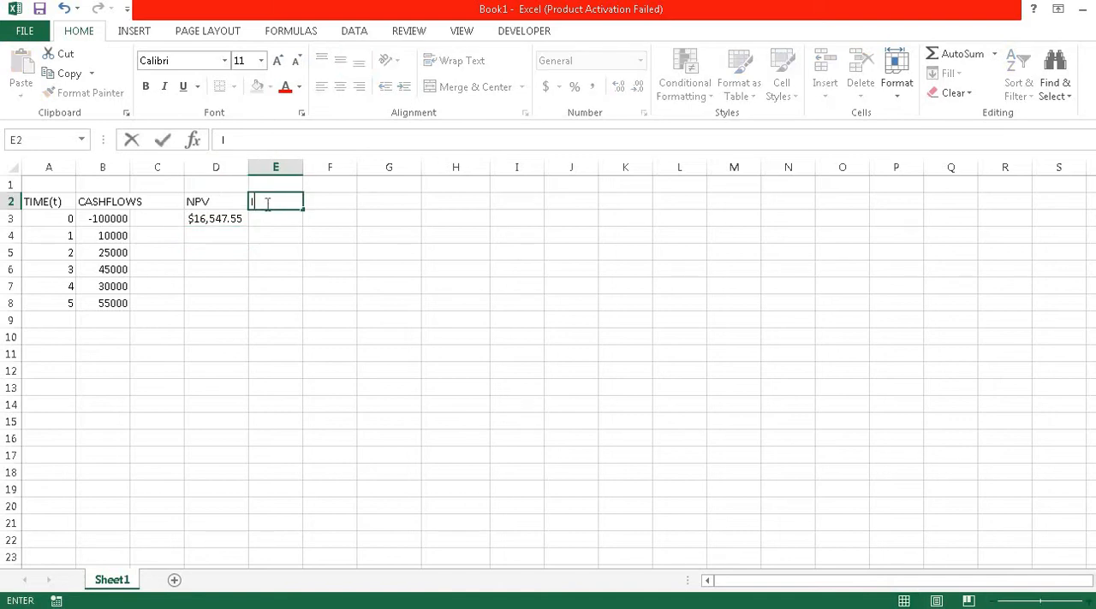
pyautogui.write('RR')
pyautogui.press('Return')
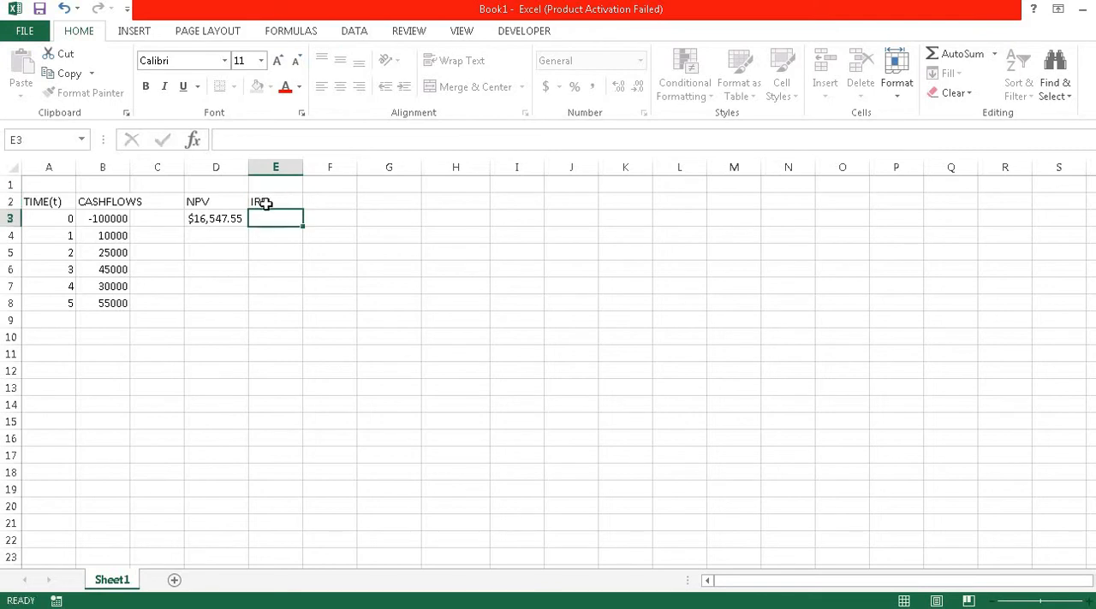
# Step: Calculate the internal rate of return in E3 with the IRR function over the cash flows B3:B8
pyautogui.write('=OI')
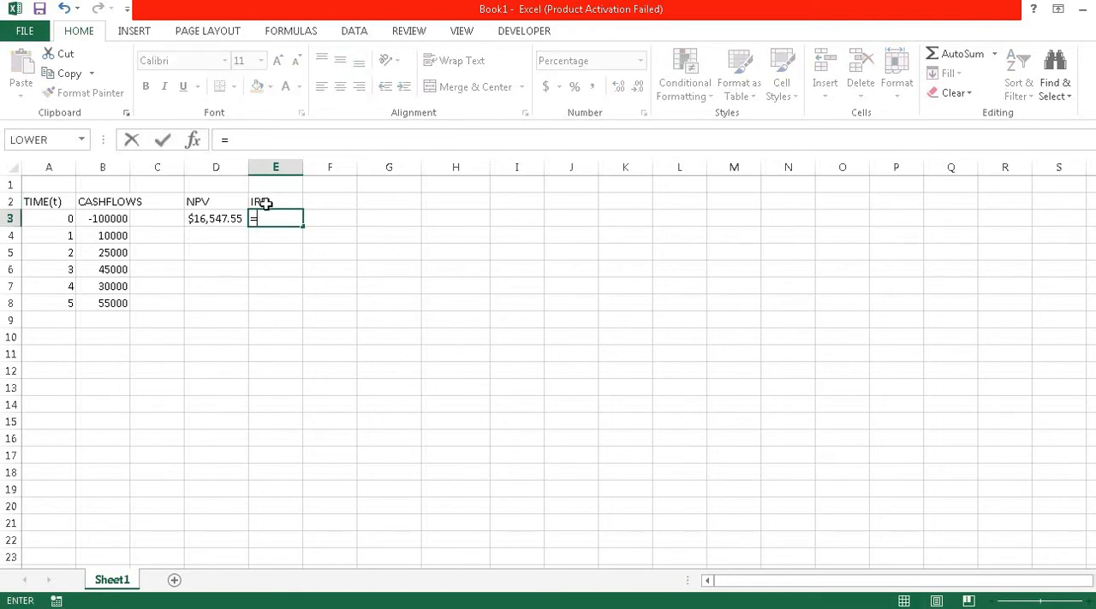
pyautogui.press('BackSpace')
pyautogui.press('BackSpace')
pyautogui.write('IRR(')
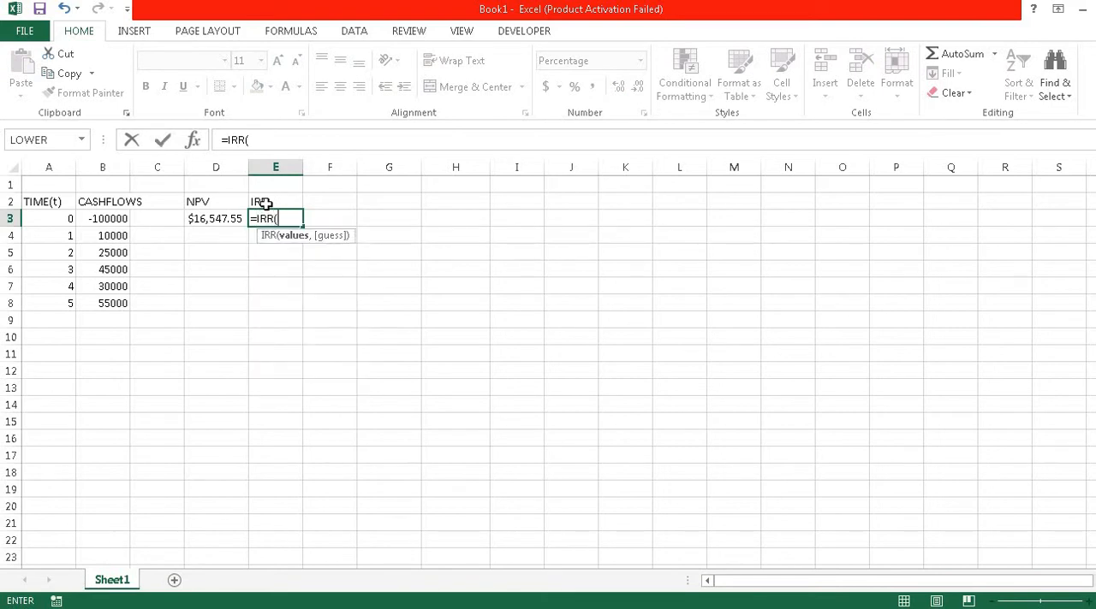
pyautogui.click(114, 219)
pyautogui.hotkey('shift', 'Down')
pyautogui.hotkey('shift', 'Down')
pyautogui.hotkey('shift', 'Down')
pyautogui.hotkey('shift', 'Down')
pyautogui.hotkey('shift', 'Down')
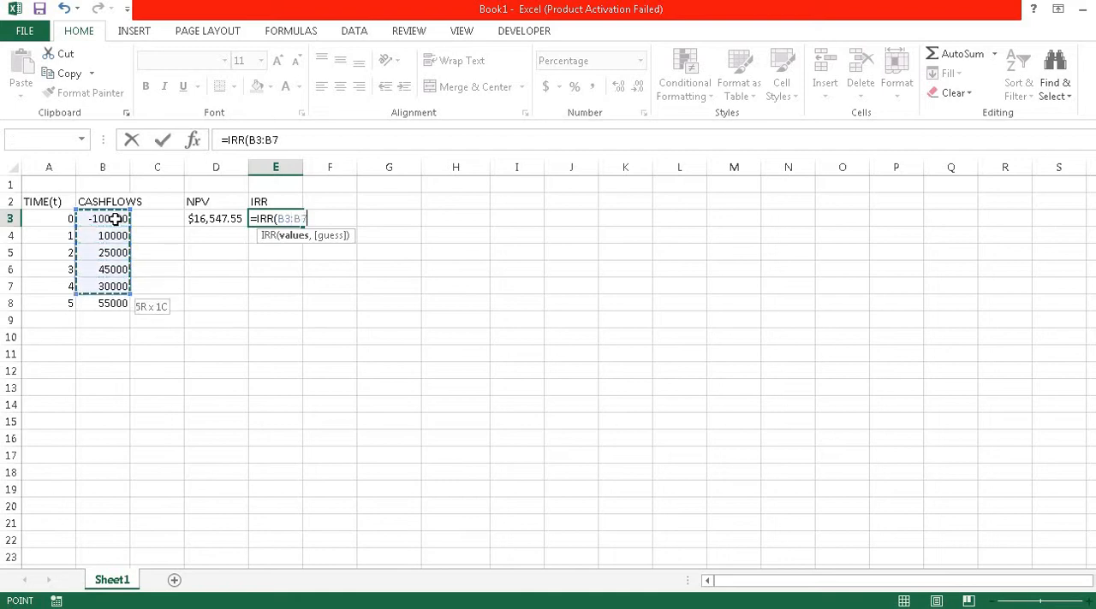
pyautogui.press('Return')
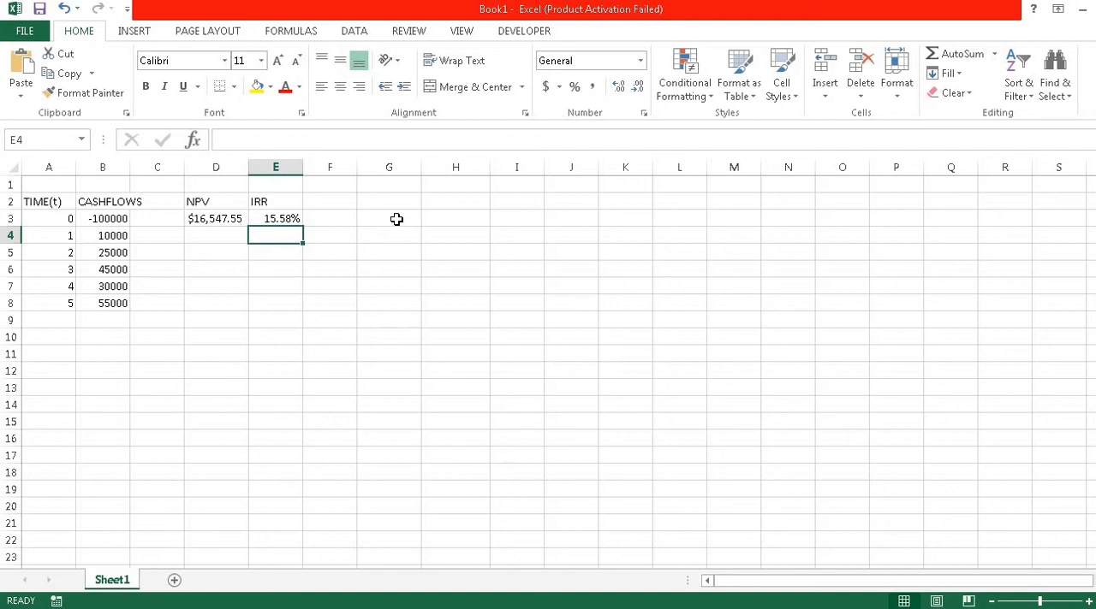
# Step: Enter the table headers Discount rate in G3 and NPV in H3
pyautogui.click(397, 215)
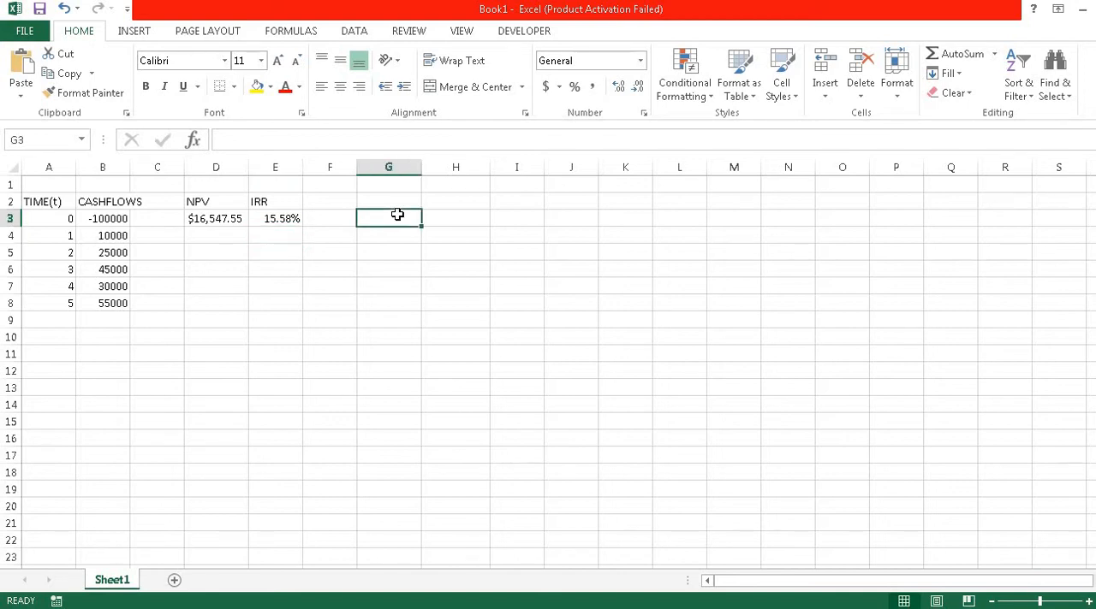
pyautogui.write('Discoun')
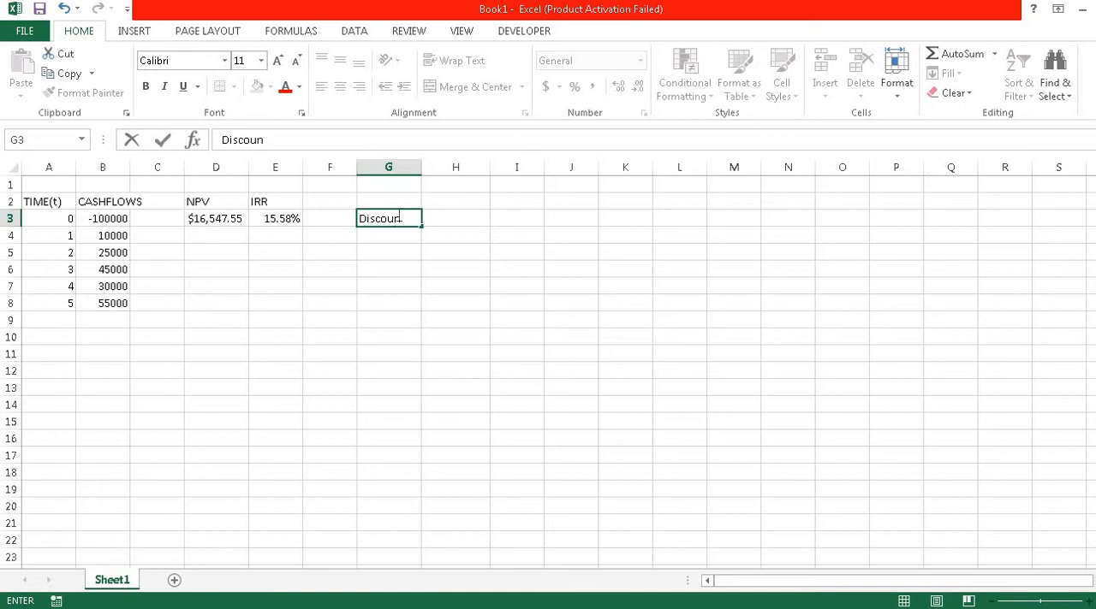
pyautogui.write('t rate')
pyautogui.press('Tab')
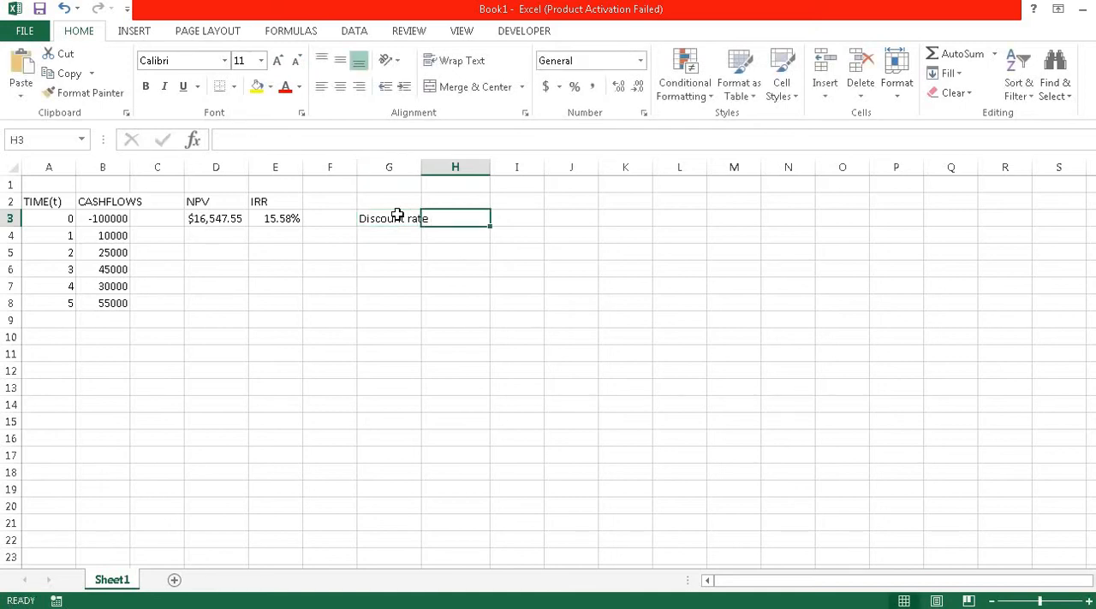
pyautogui.write('NPV')
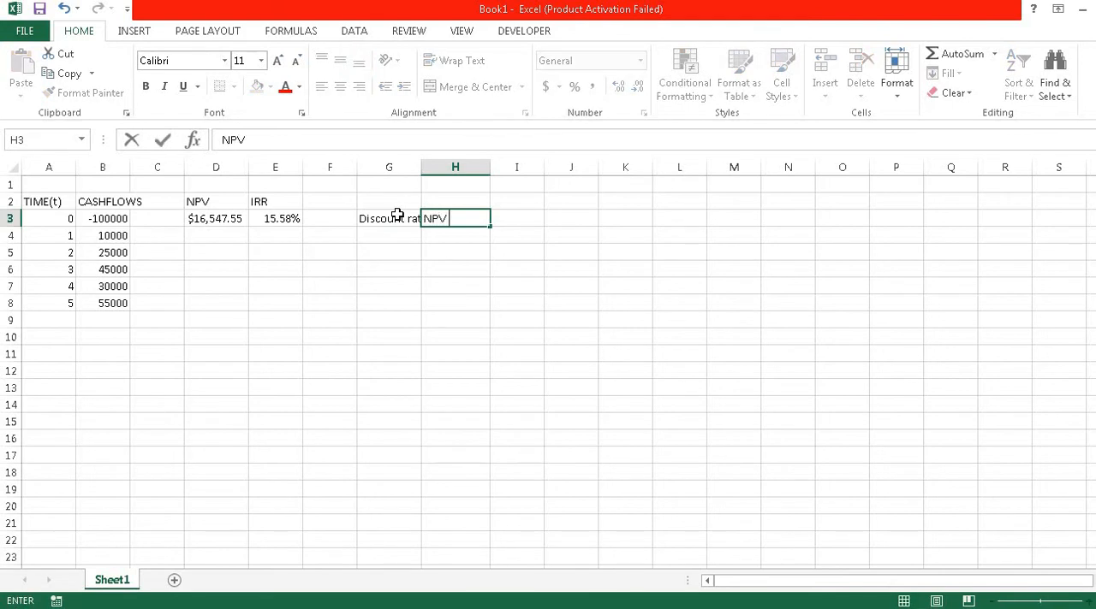
pyautogui.press('Return')
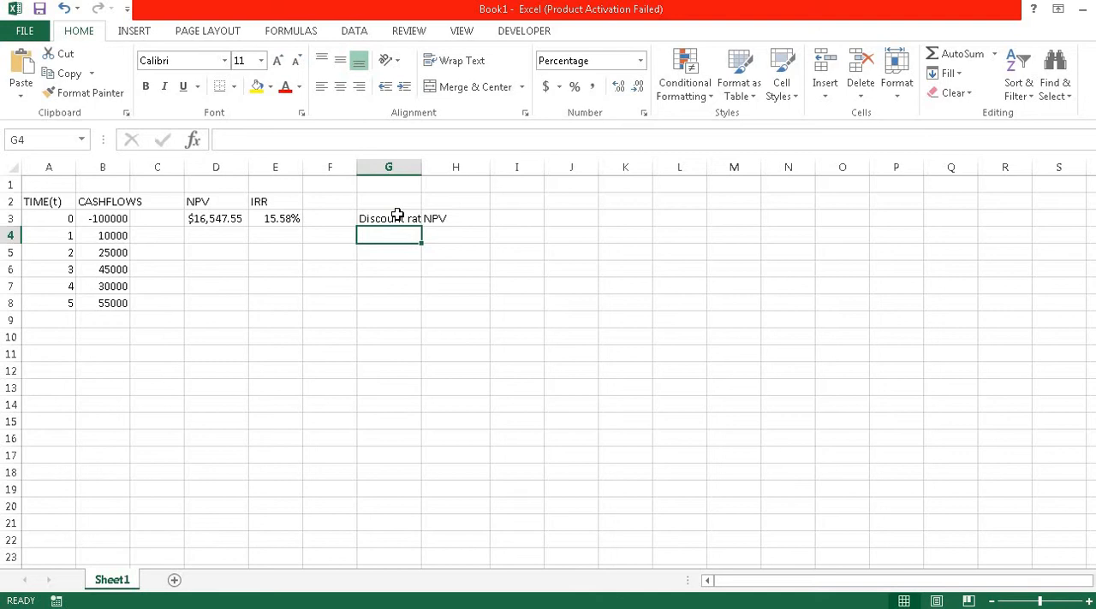
# Step: Enter the discount rates 1%, 4%, 7%, 10%, 13%, 16% and 19% in G4 to G10
pyautogui.write('1')
pyautogui.press('Return')
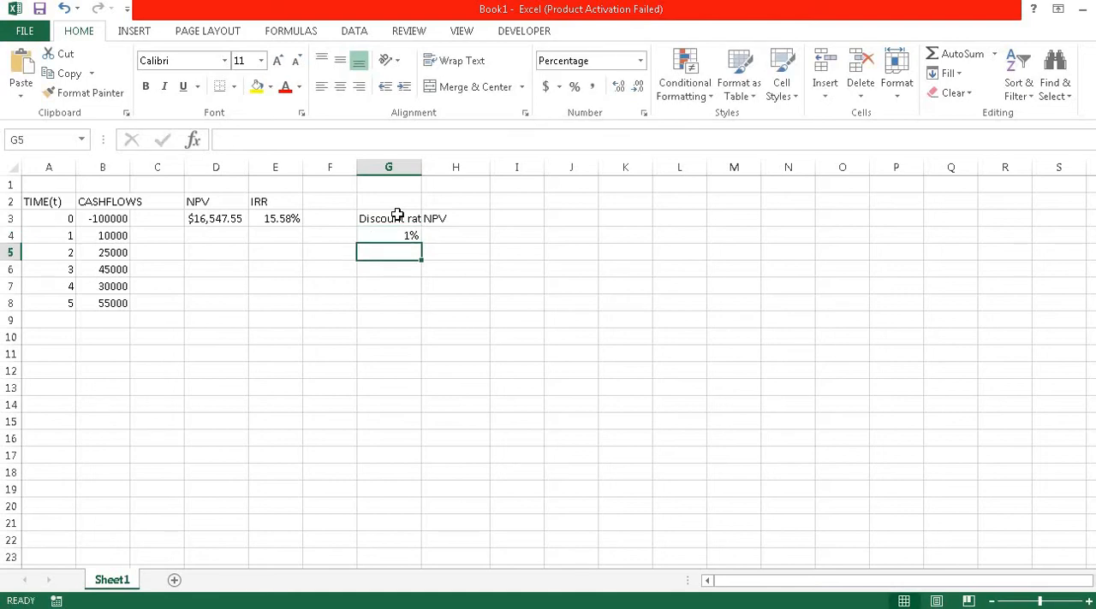
pyautogui.write('4')
pyautogui.press('Return')
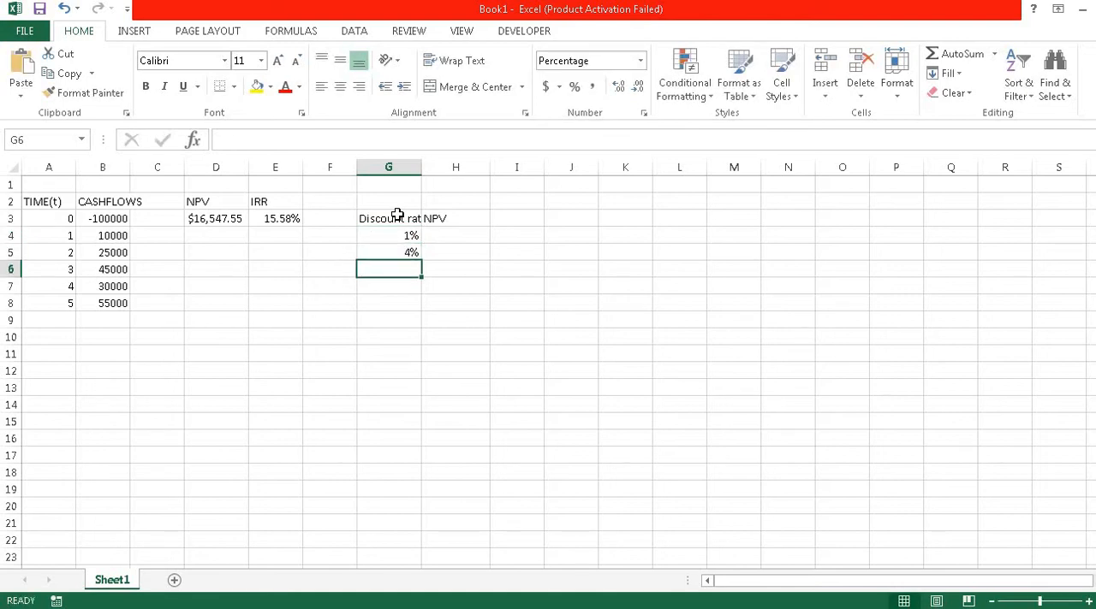
pyautogui.write('7')
pyautogui.press('Return')
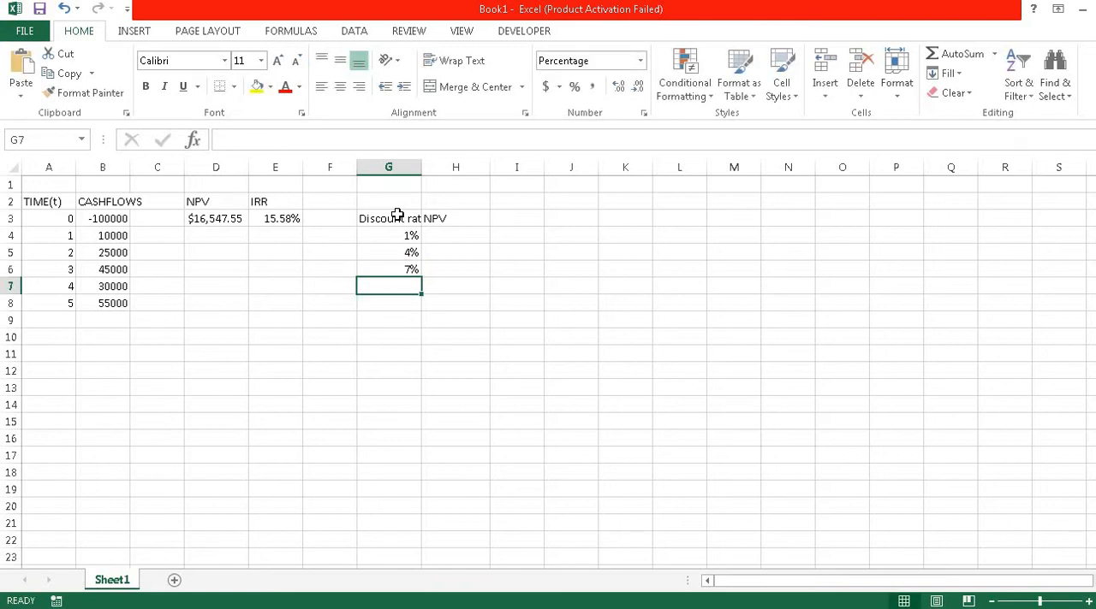
pyautogui.write('10')
pyautogui.press('Return')
pyautogui.write('13')
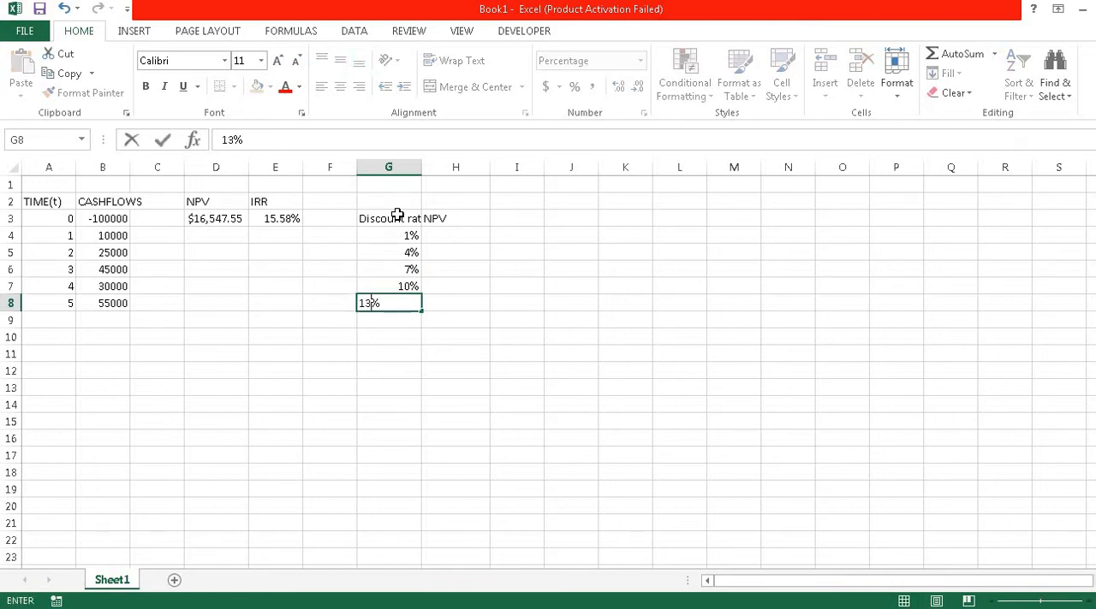
pyautogui.press('Return')
pyautogui.write('16')
pyautogui.press('Return')
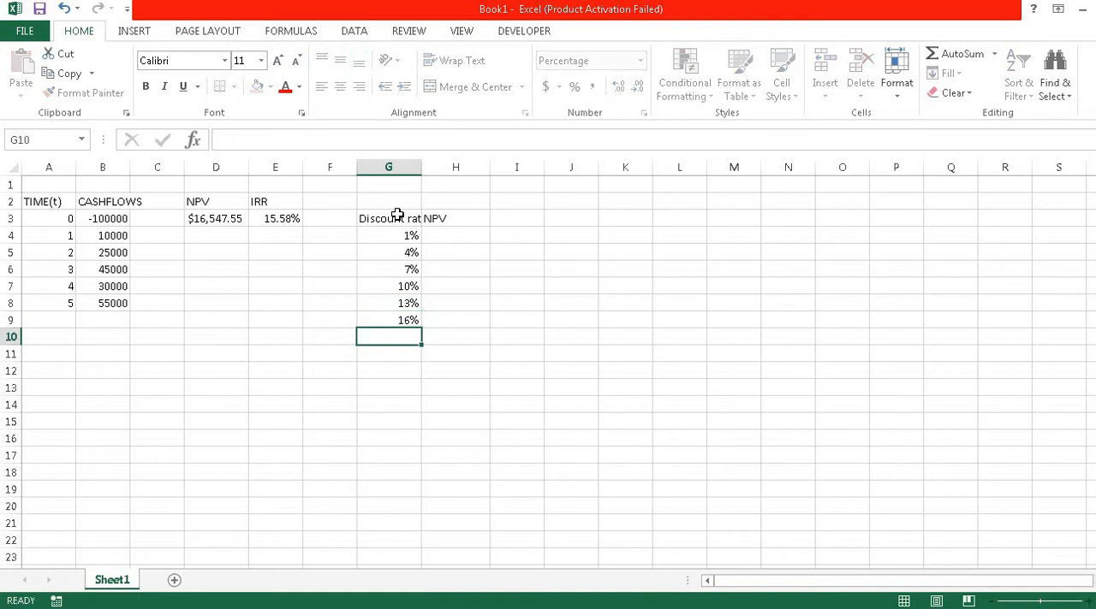
pyautogui.write('19')
pyautogui.press('Return')
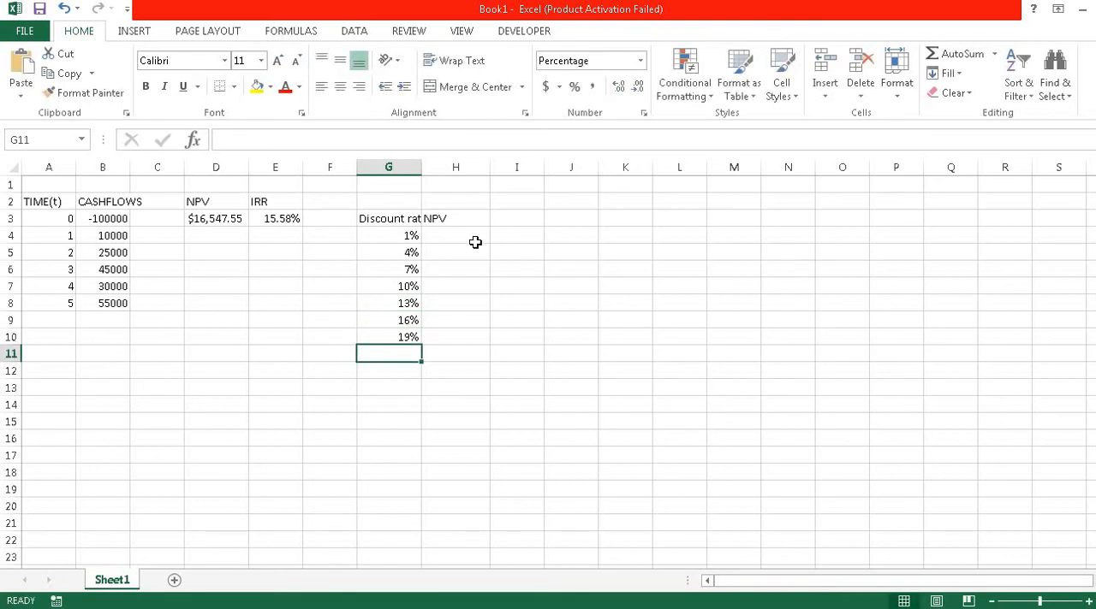
# Step: Enter =NPV(G4,$B$3:$B$8) in H4, locking the cash flow range as an absolute reference
pyautogui.click(475, 242)
pyautogui.write('=N')
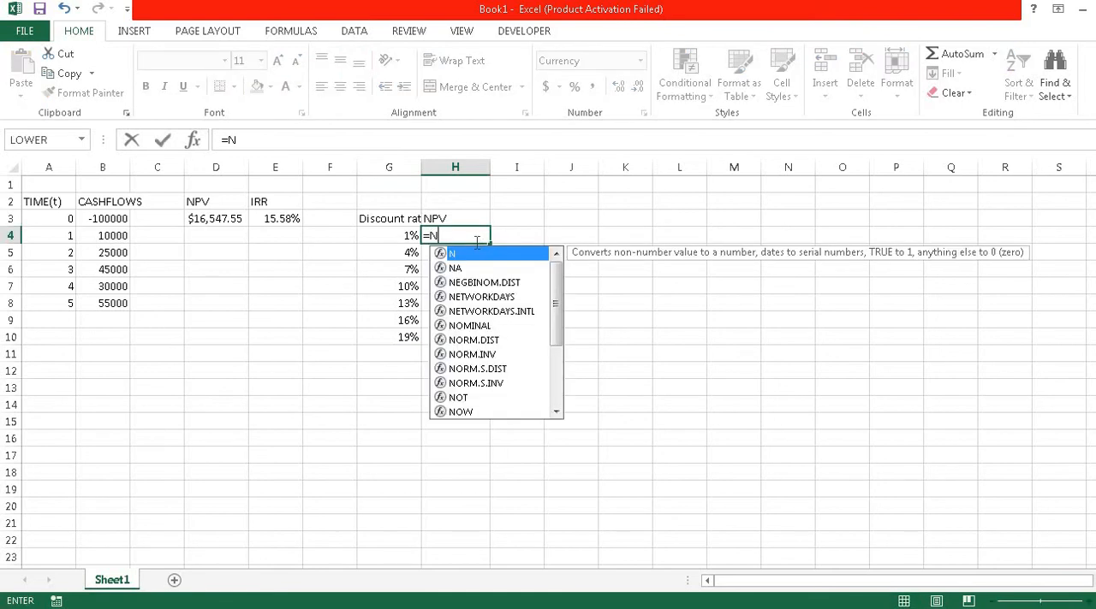
pyautogui.write('PV(')
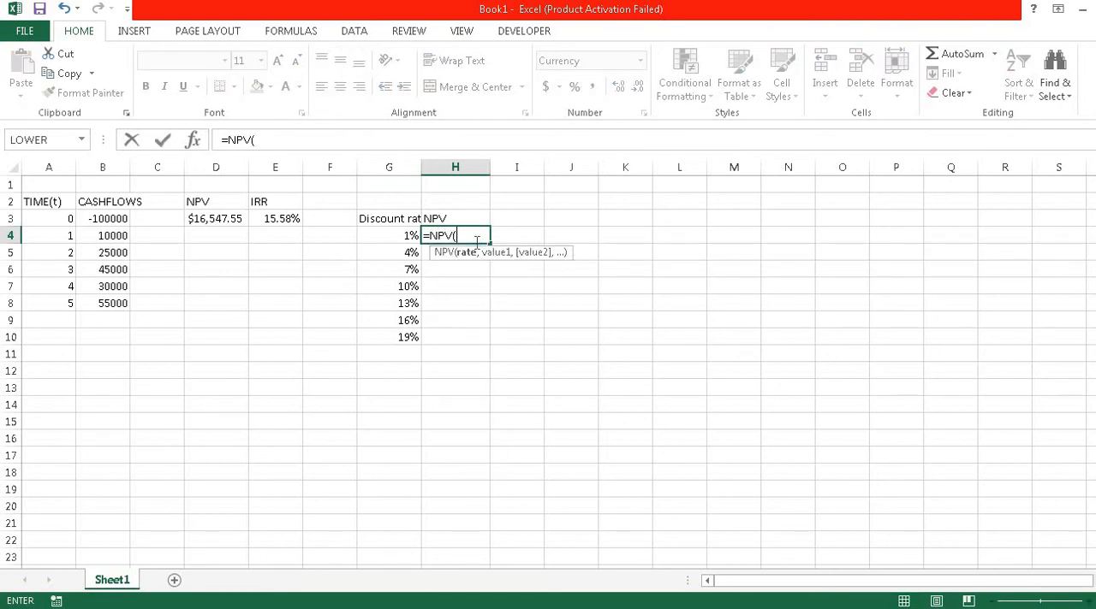
pyautogui.click(402, 238)
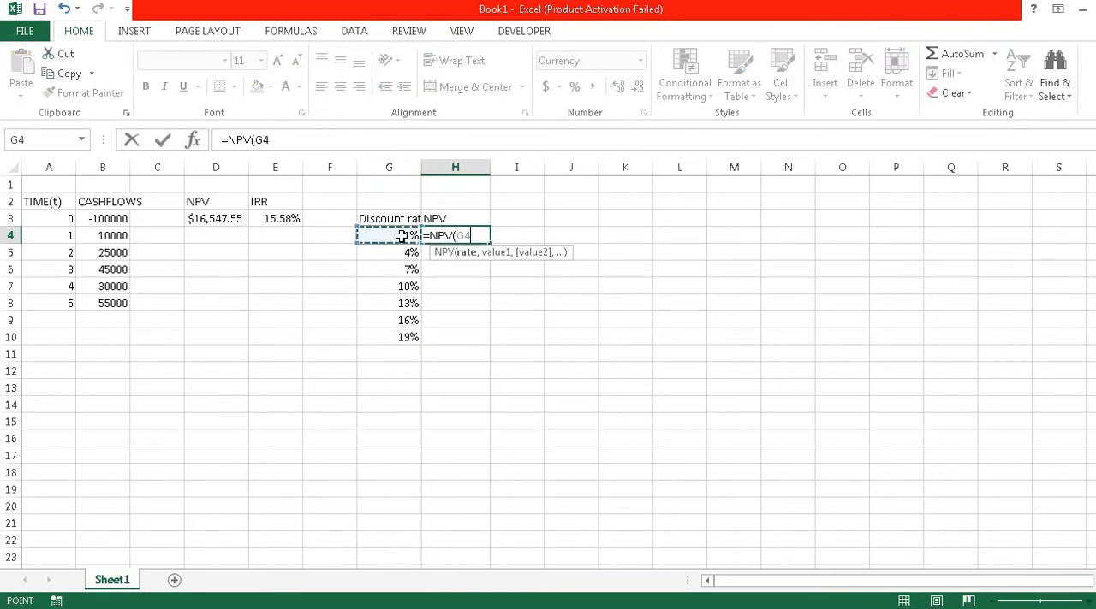
pyautogui.write(',')
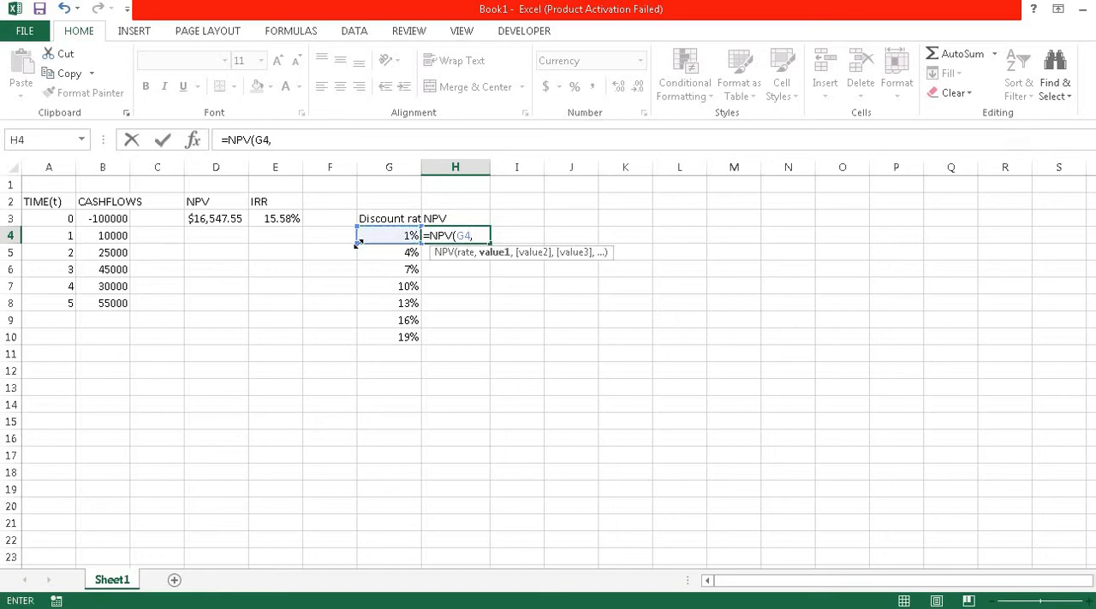
pyautogui.click(100, 219)
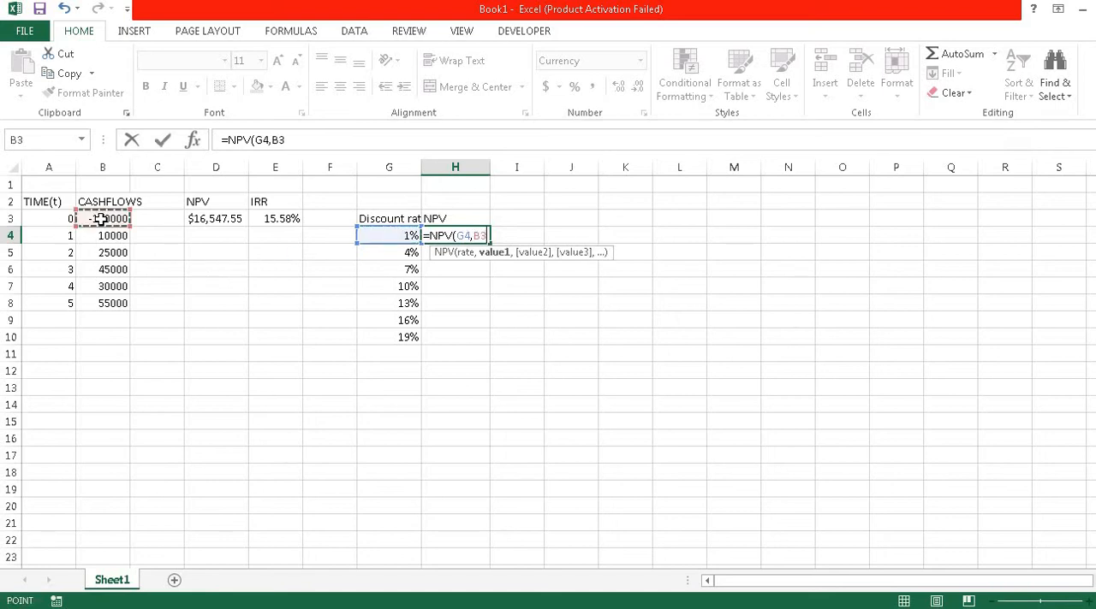
pyautogui.write(':B4')
pyautogui.hotkey('shift', 'Down')
pyautogui.hotkey('shift', 'Down')
pyautogui.hotkey('shift', 'Down')
pyautogui.hotkey('shift', 'Down')
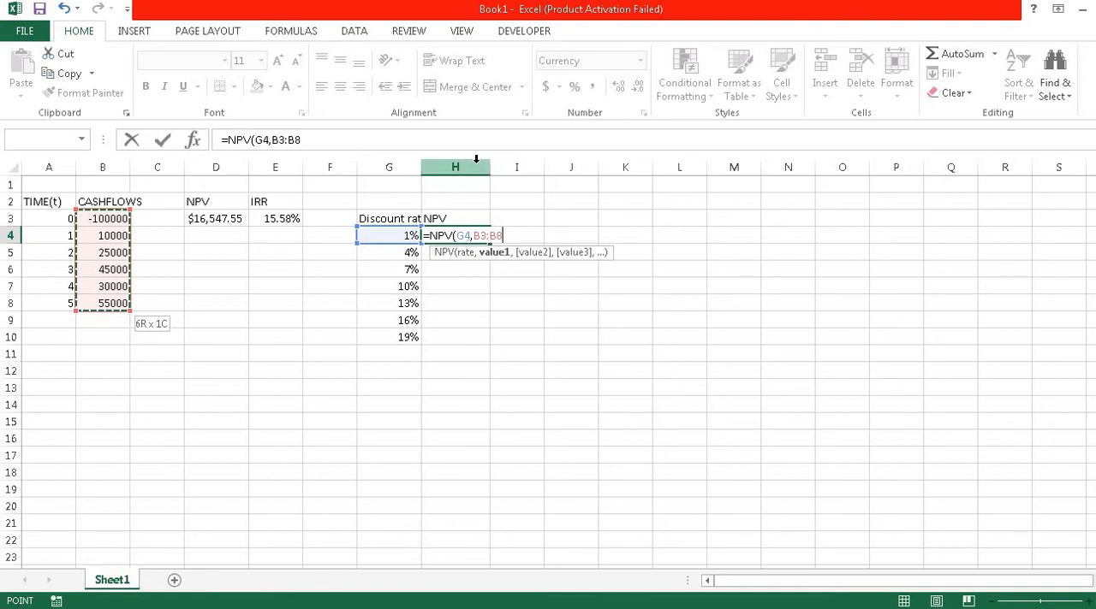
pyautogui.press('F4')
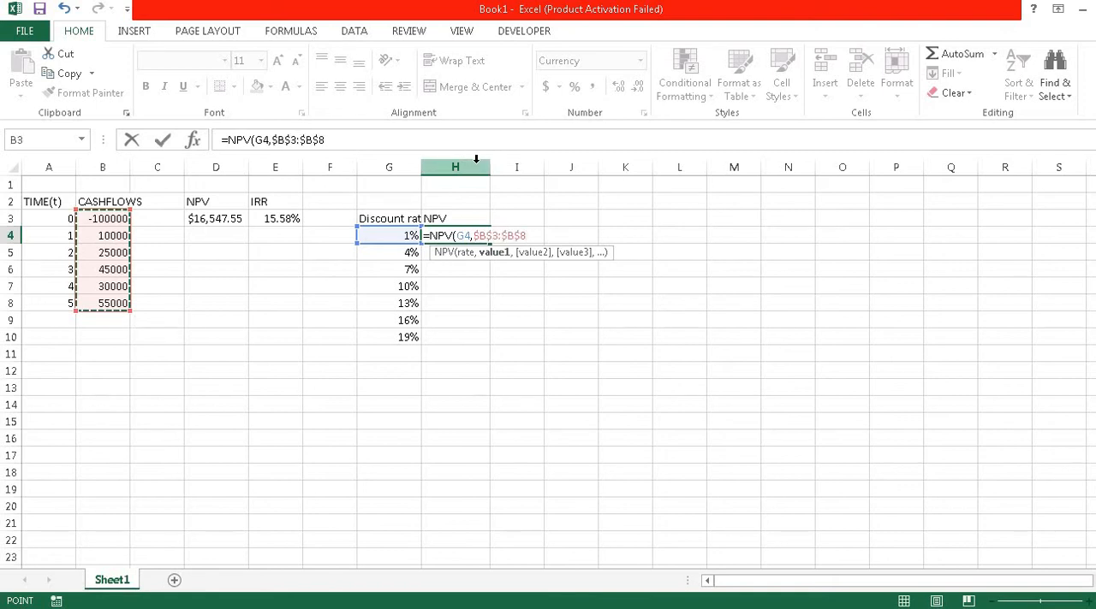
pyautogui.press('Return')
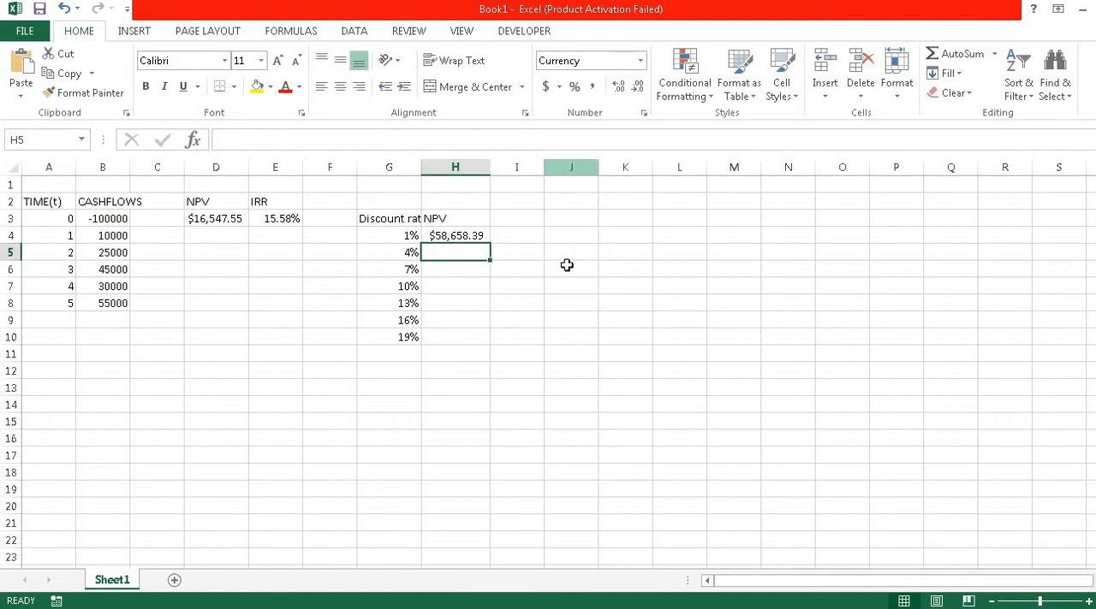
# Step: Fill the NPV formula from H4 down to H10 and check the cell references in H7
pyautogui.click(454, 235)
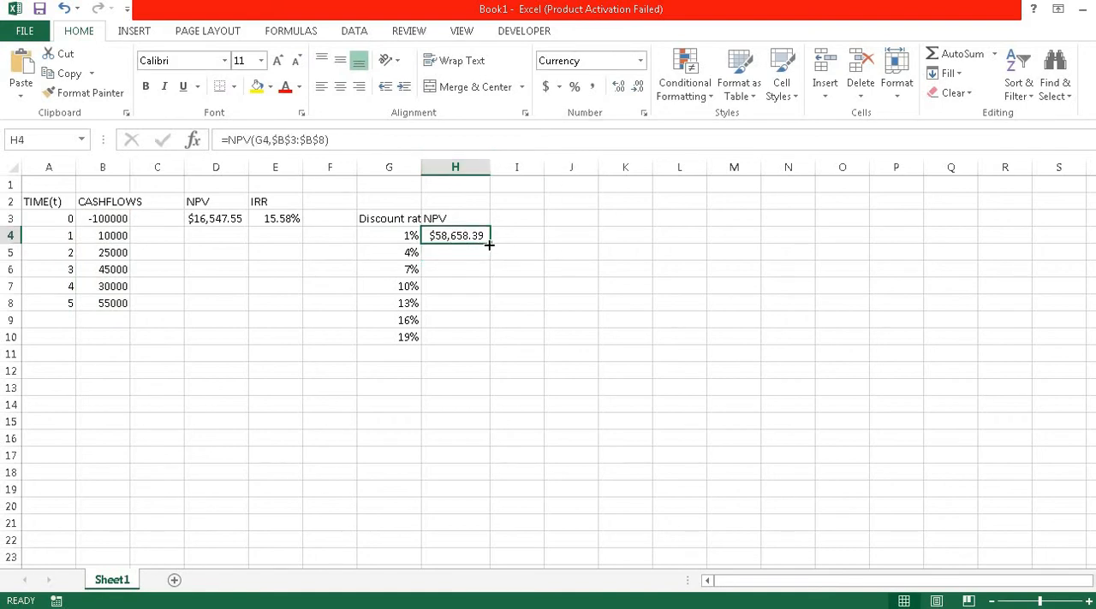
pyautogui.doubleClick(492, 246)
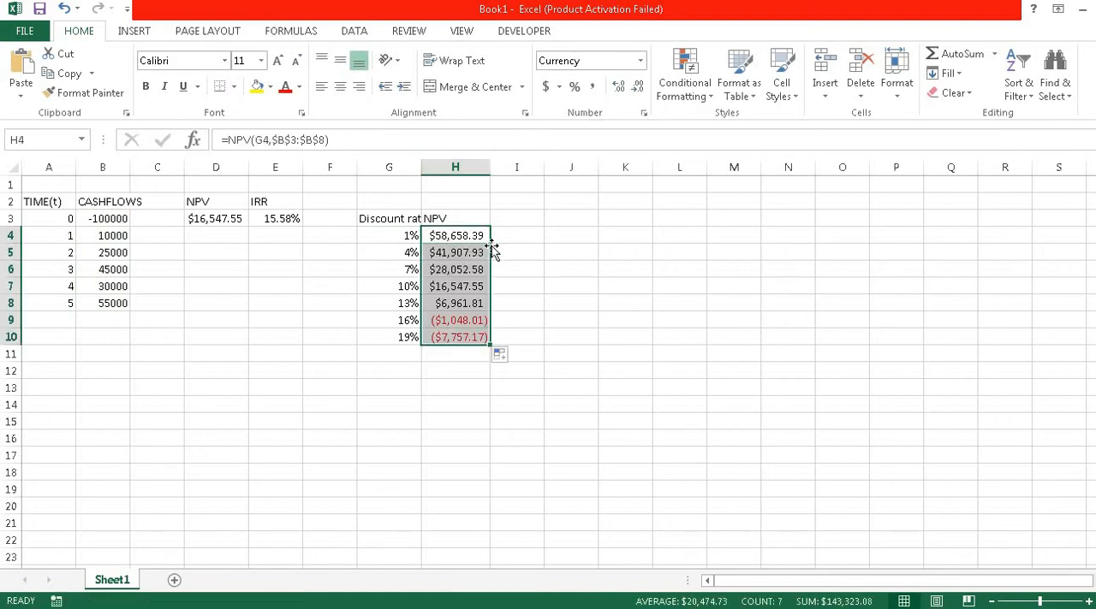
pyautogui.click(460, 286)
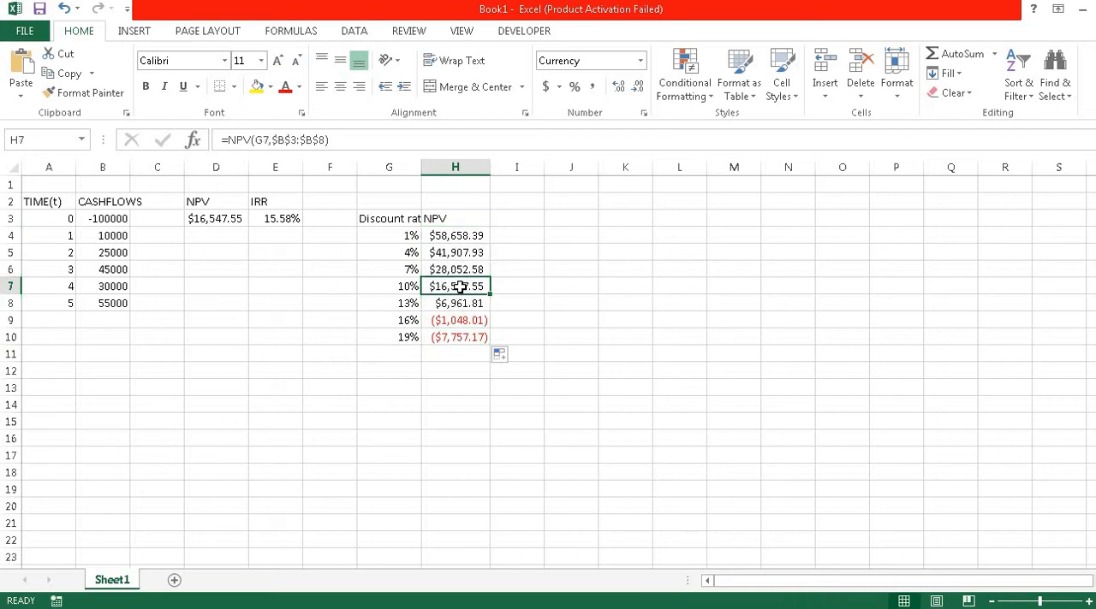
pyautogui.doubleClick(460, 286)
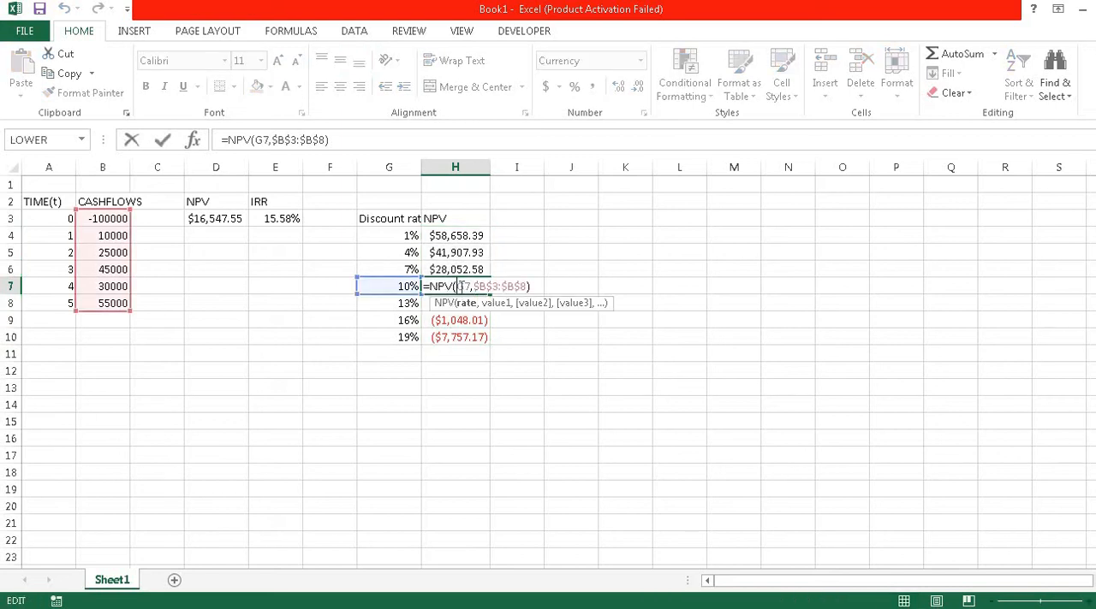
pyautogui.press('Return')
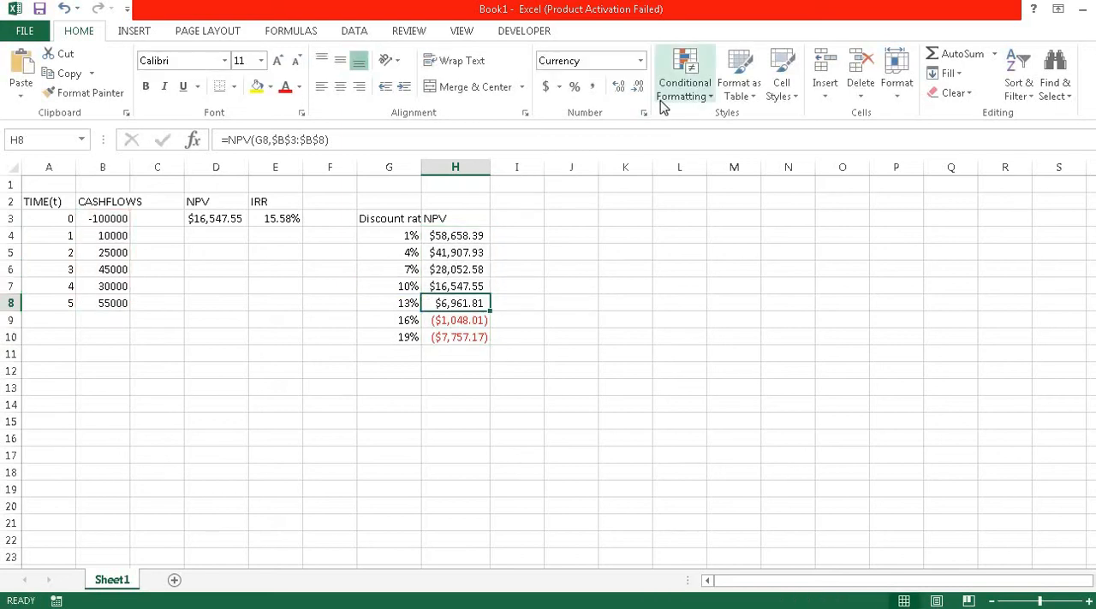
# Step: Insert a Scatter with Straight Lines chart of NPV against discount rate and place it beside the table, over about columns J to Q
pyautogui.click(143, 33)
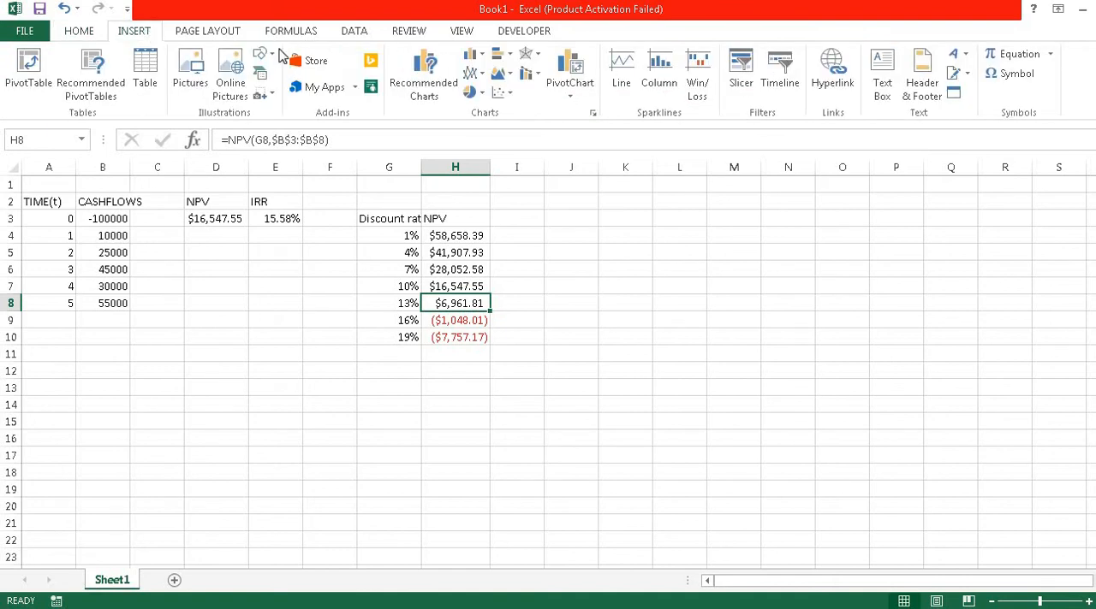
pyautogui.click(500, 93)
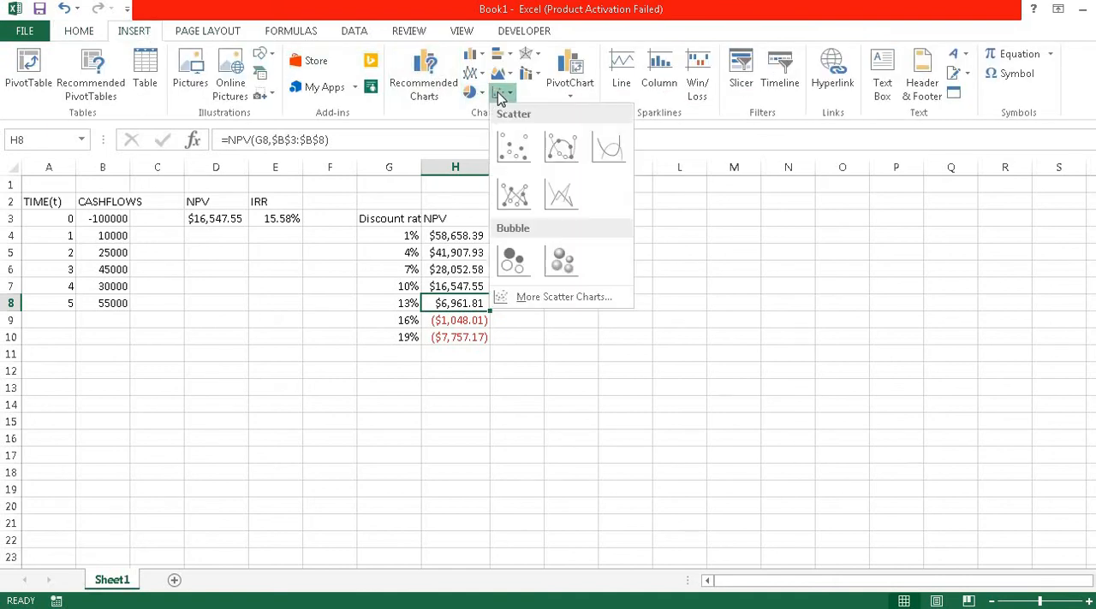
pyautogui.click(582, 196)
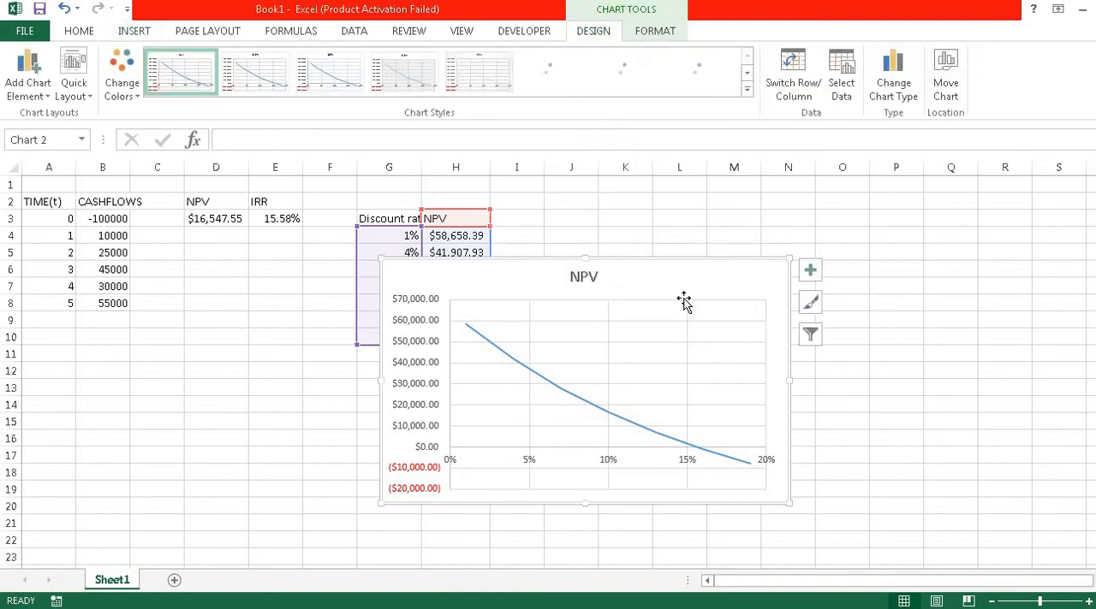
pyautogui.moveTo(687, 289); pyautogui.dragTo(881, 206)
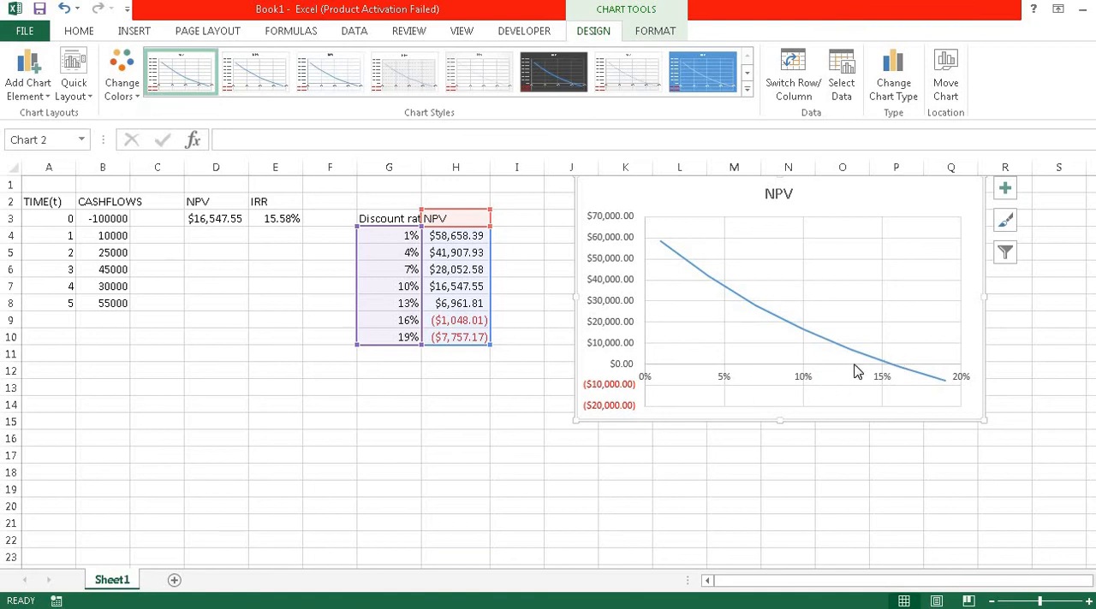
pyautogui.moveTo(891, 369)
pyautogui.click(281, 220)
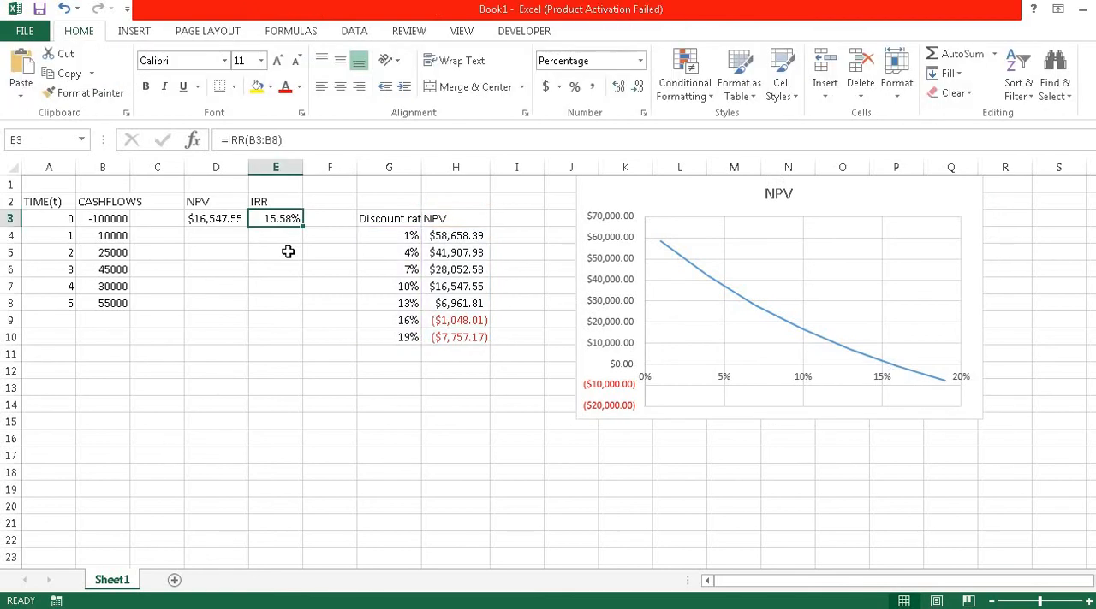
pyautogui.click(676, 247)
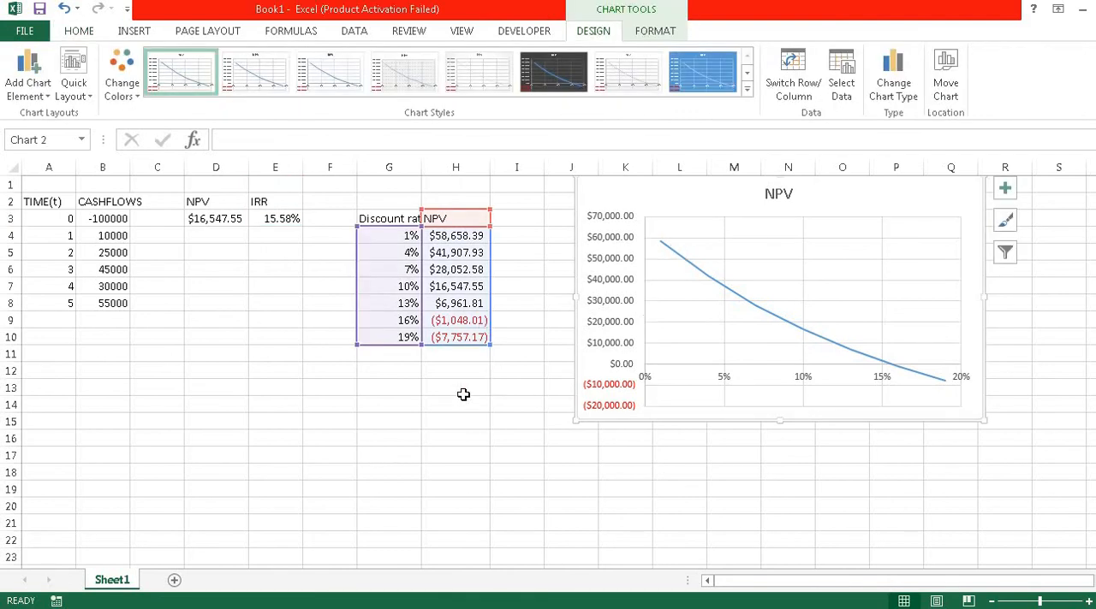
pyautogui.click(423, 402)
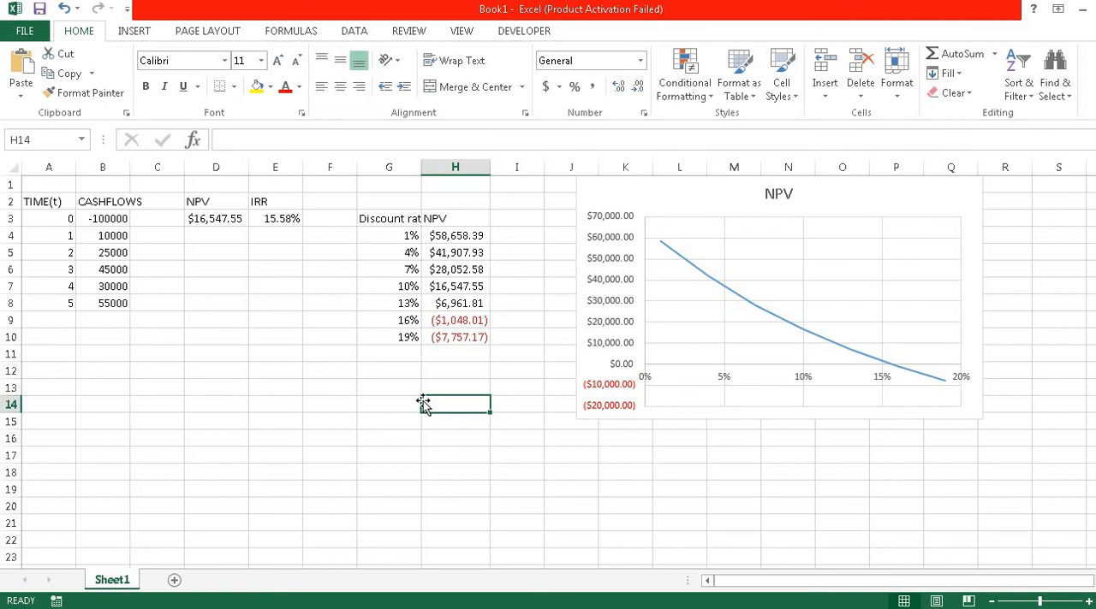
pyautogui.click(331, 382)
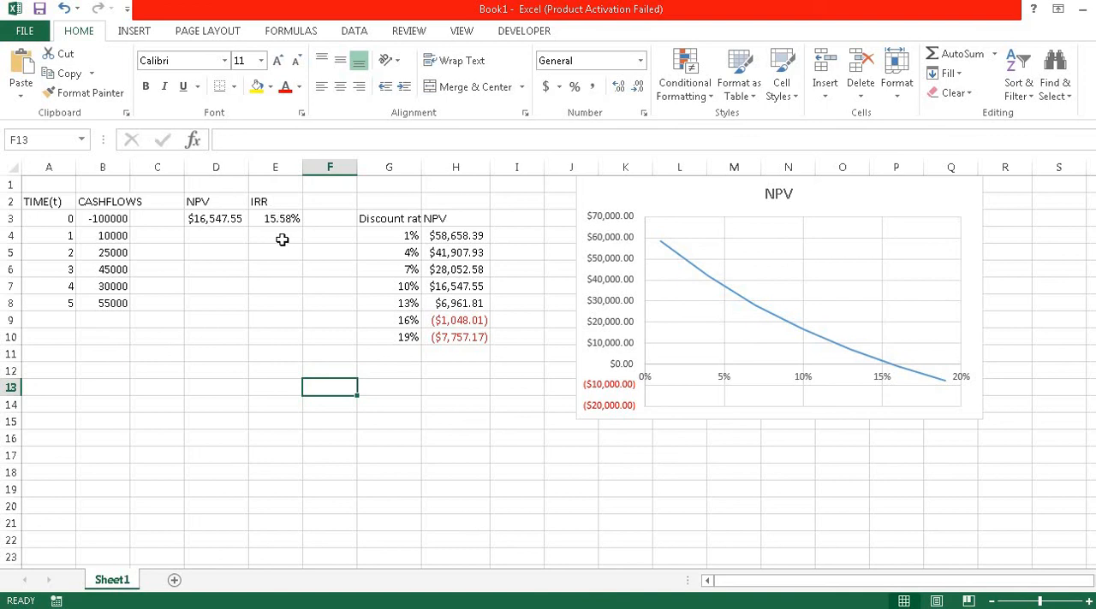
pyautogui.click(289, 267)
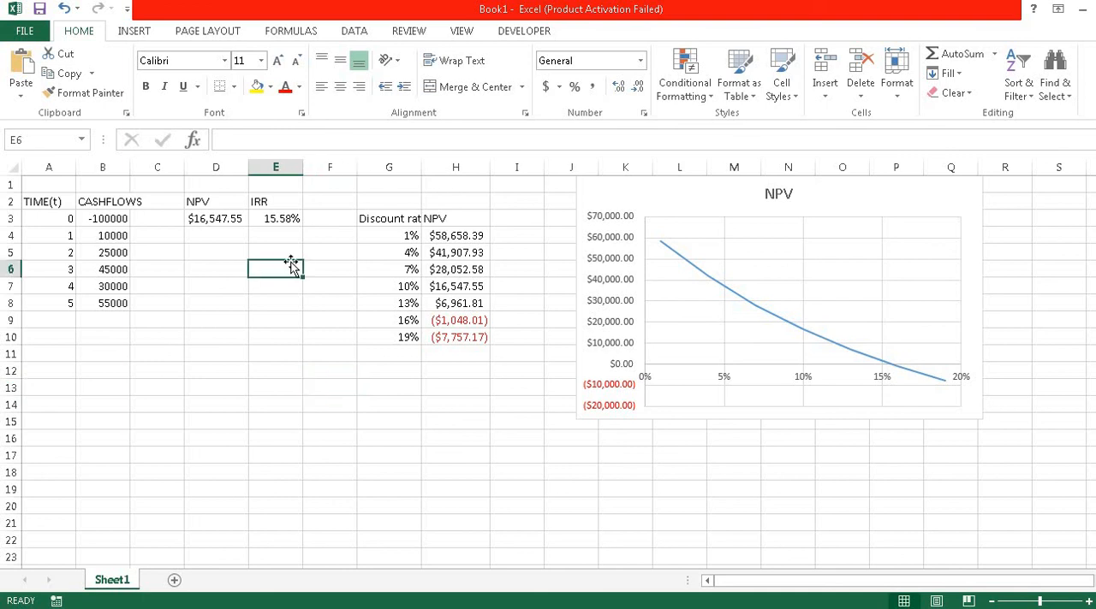